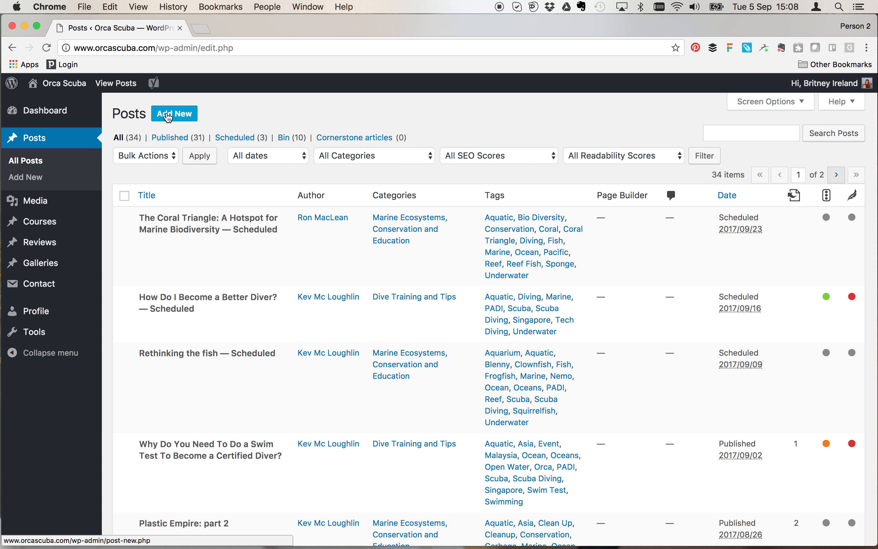
# Create a new blog post and title it "My Recent Dive in Indonesia".
pyautogui.click(168, 117)
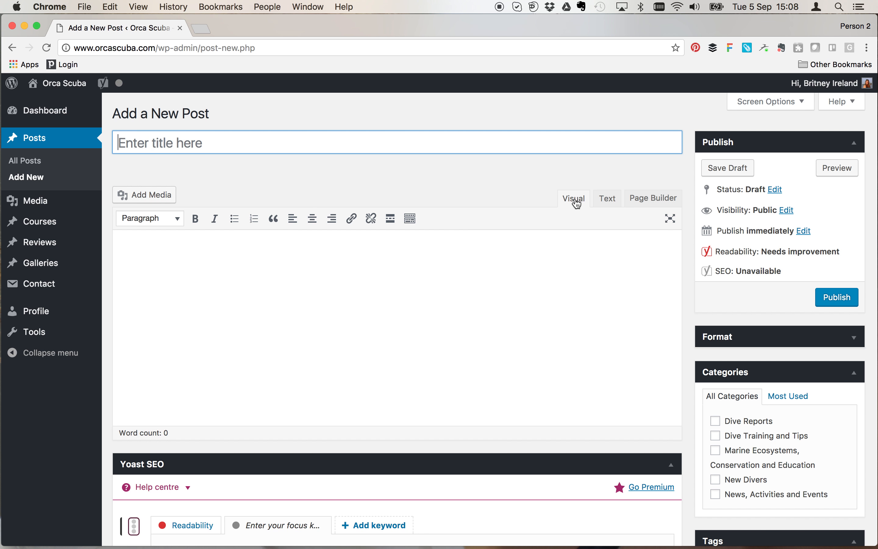
pyautogui.click(611, 204)
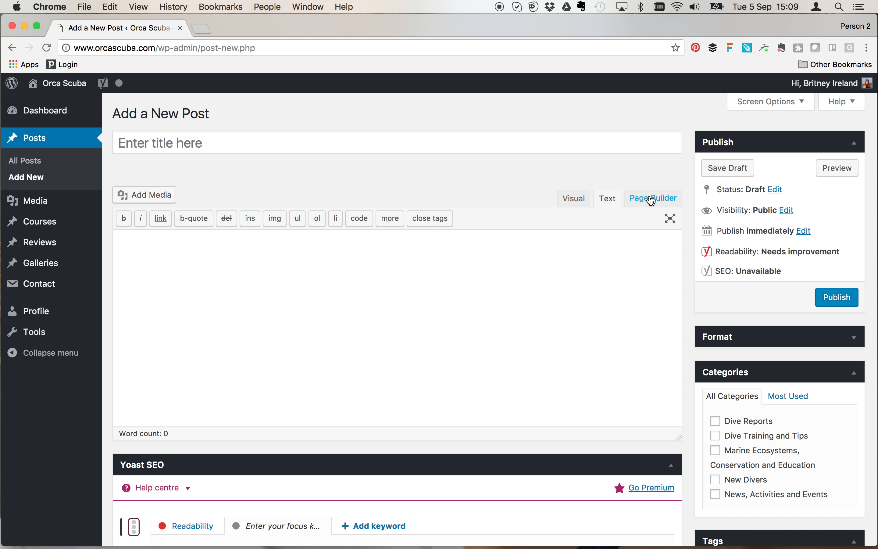
pyautogui.click(575, 201)
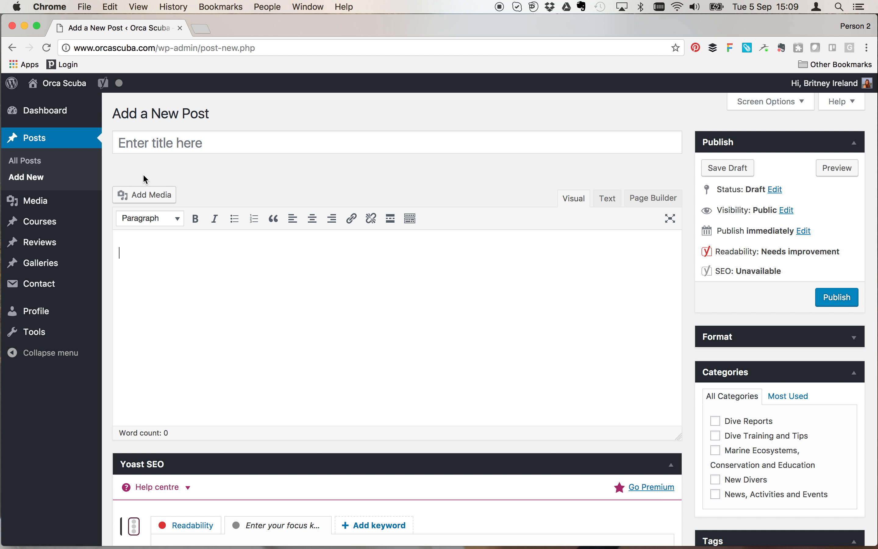
pyautogui.click(165, 143)
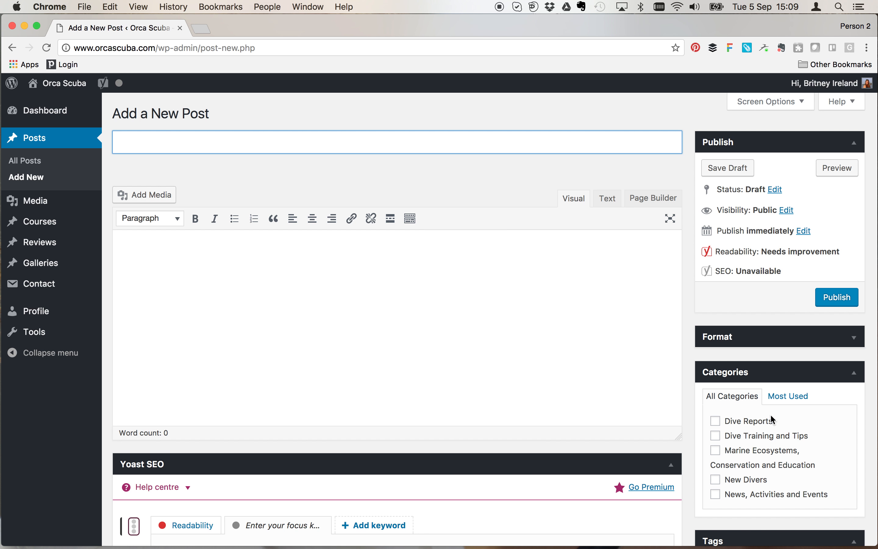
pyautogui.scroll(-3, 840, 448)
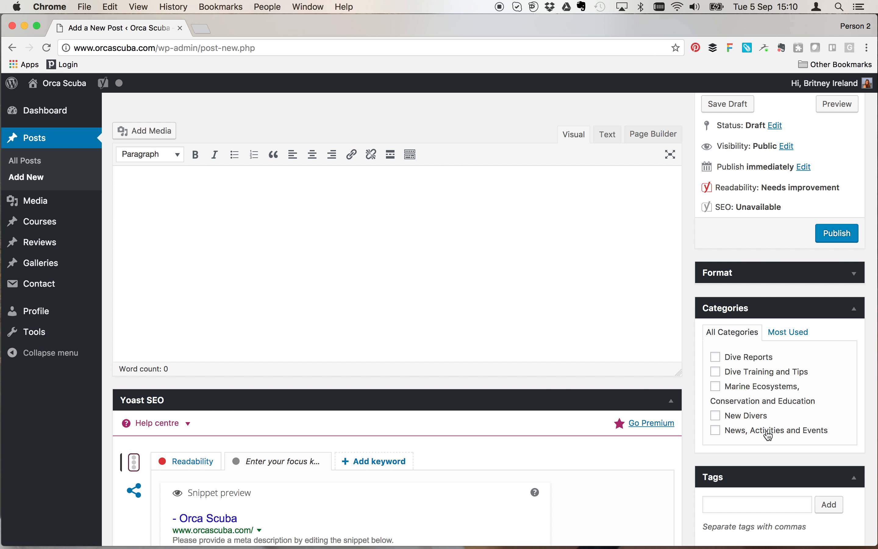
pyautogui.scroll(4, 406, 217)
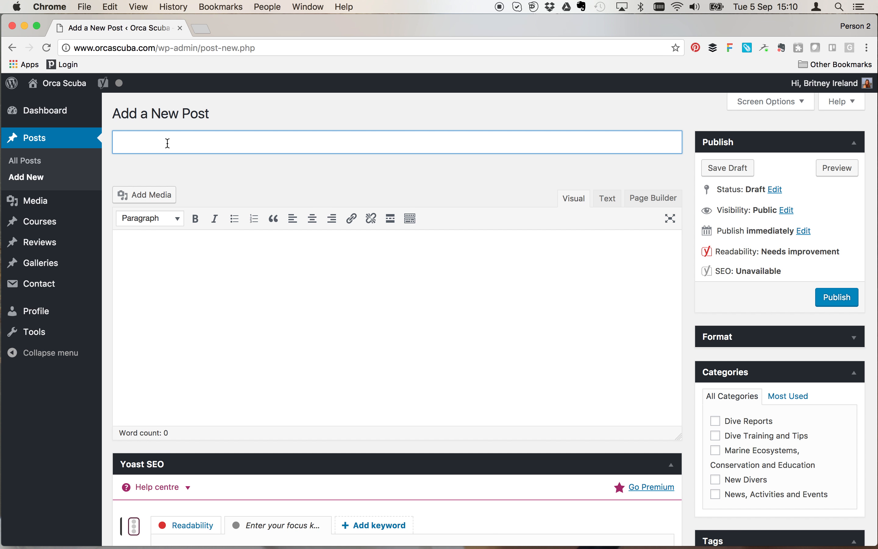
pyautogui.write('My Recent Dive in Indonesia')
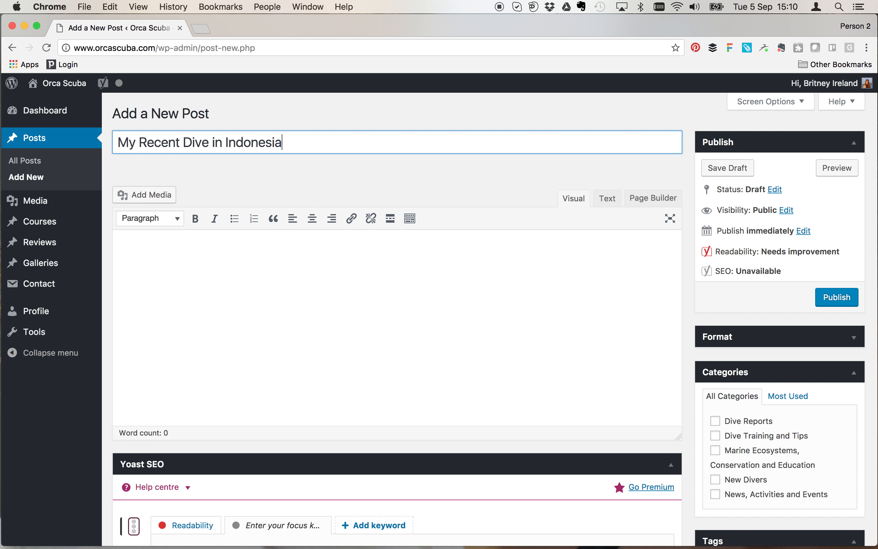
# Write the opening paragraph: "I recently did a very nice dive in Pulau Weh, Indonesia. There was an abundance of marine life.......".
pyautogui.click(172, 238)
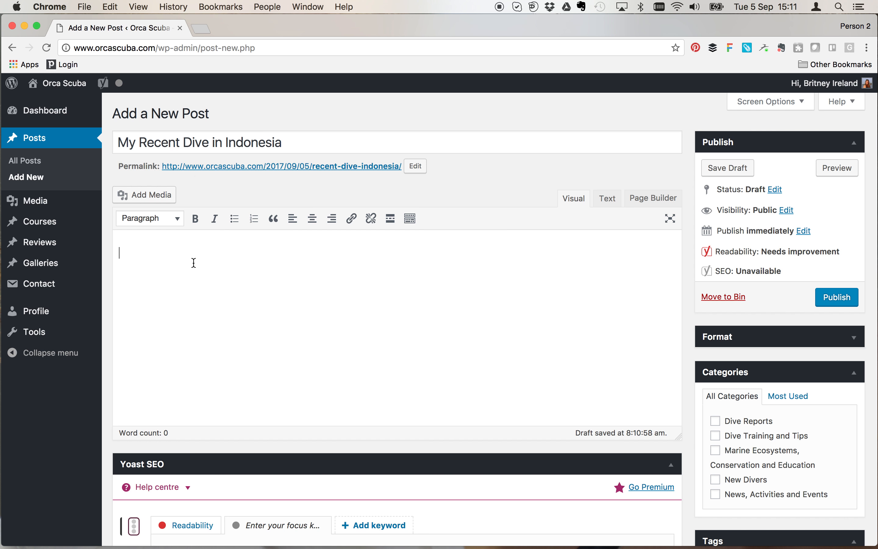
pyautogui.click(179, 221)
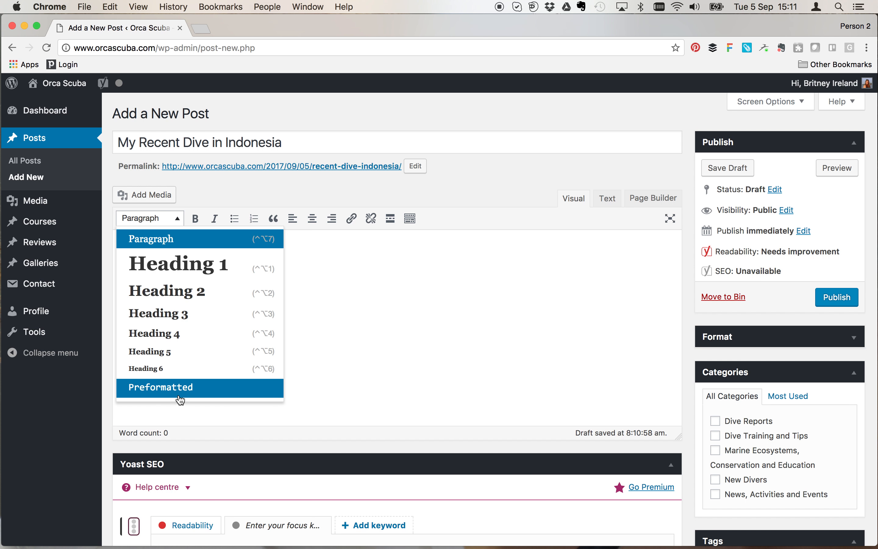
pyautogui.click(164, 243)
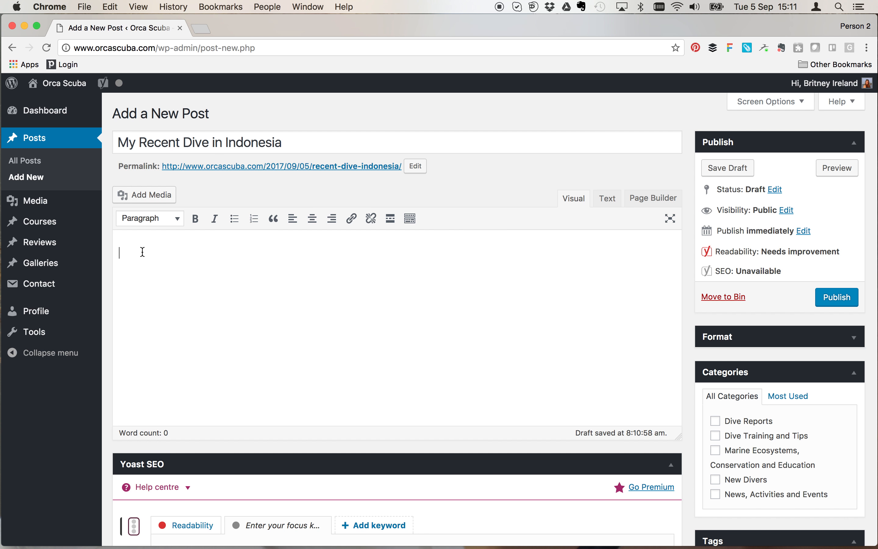
pyautogui.write('I recently did a very nice dive in ')
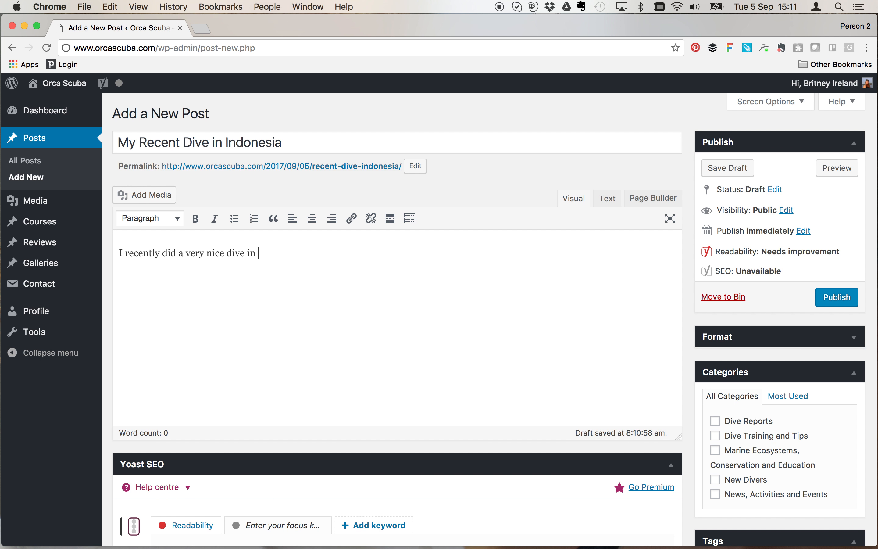
pyautogui.write('Pulau Weh, Indonesi')
pyautogui.write('a')
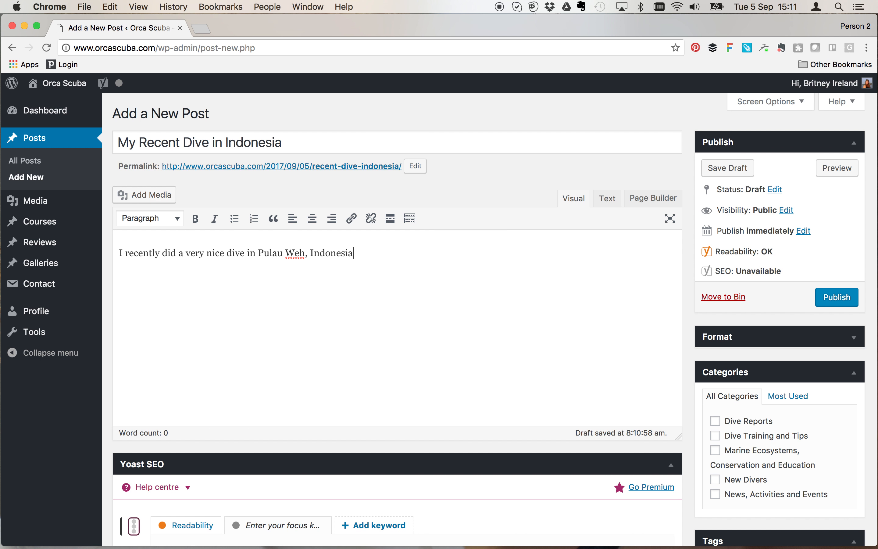
pyautogui.write('. There was an abundance of mar')
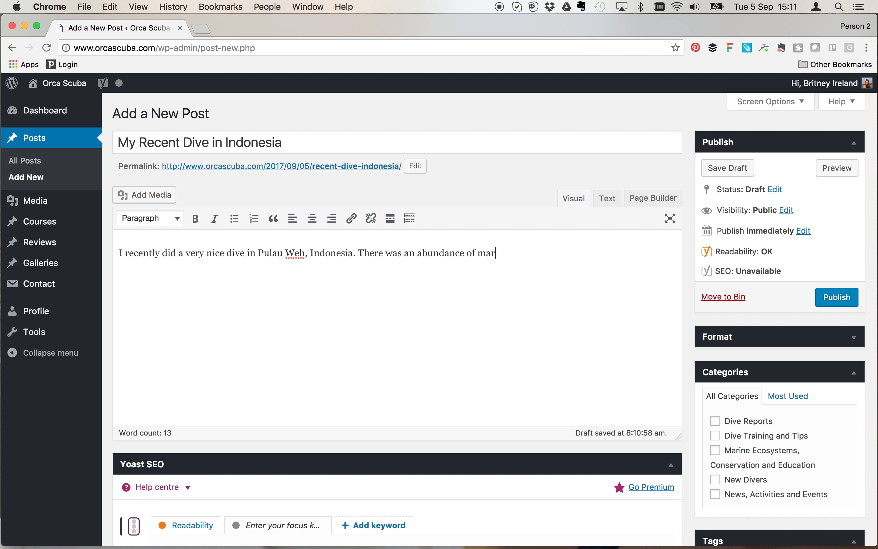
pyautogui.write('ine life.......')
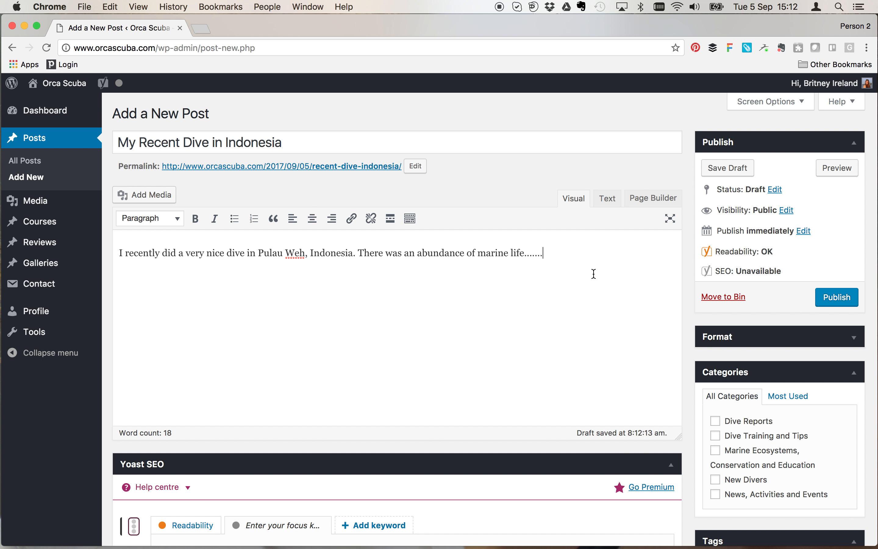
# Add the Heading 2 "Creatures I saw on my dive" below the opening paragraph, followed by the text "I saw seahorses and turtles.".
pyautogui.press('Return')
pyautogui.write('Creatures I saw on my dive')
pyautogui.press('Return')
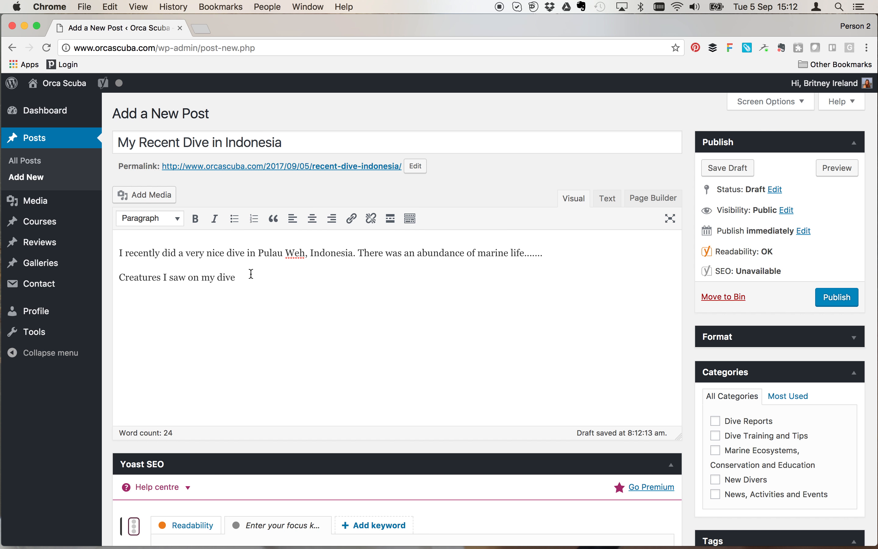
pyautogui.tripleClick(198, 277)
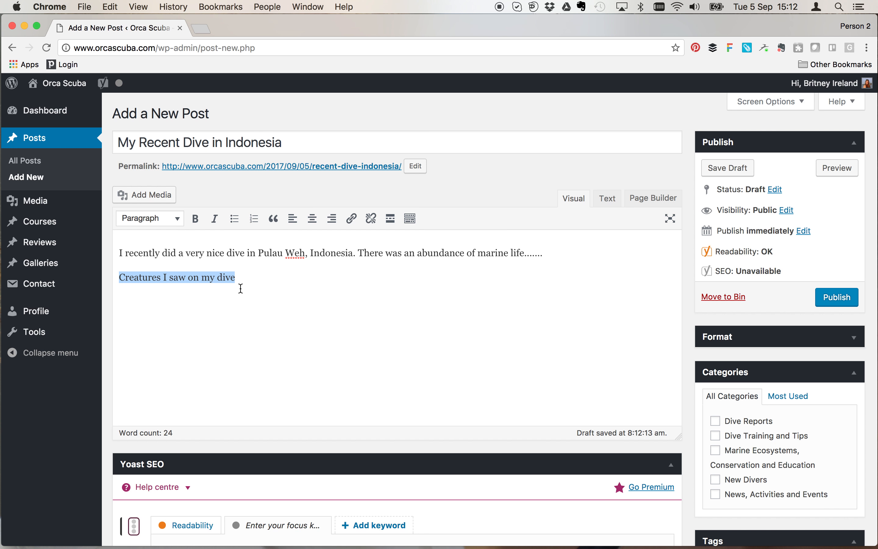
pyautogui.click(178, 219)
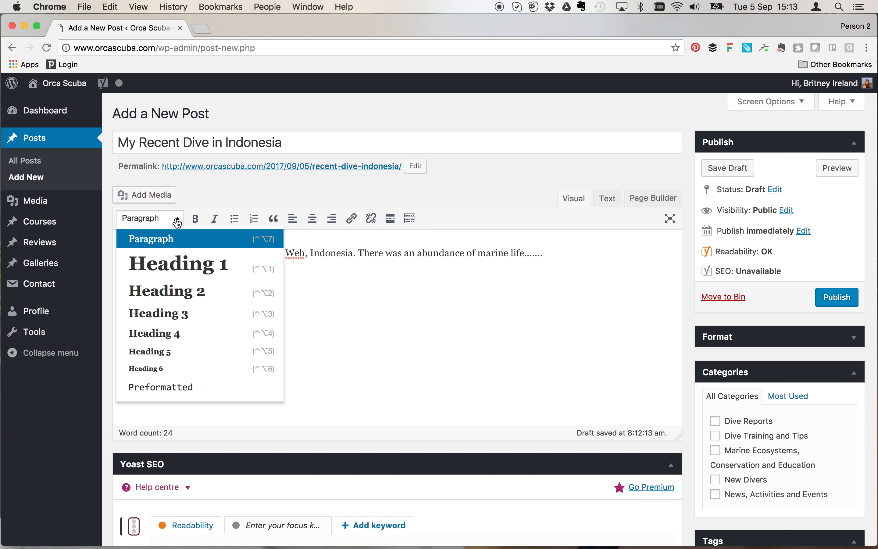
pyautogui.click(184, 292)
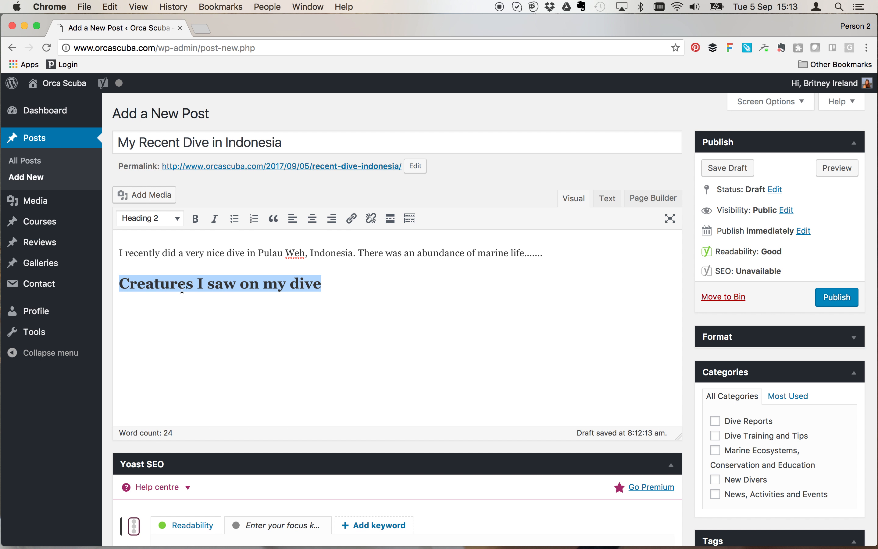
pyautogui.click(300, 307)
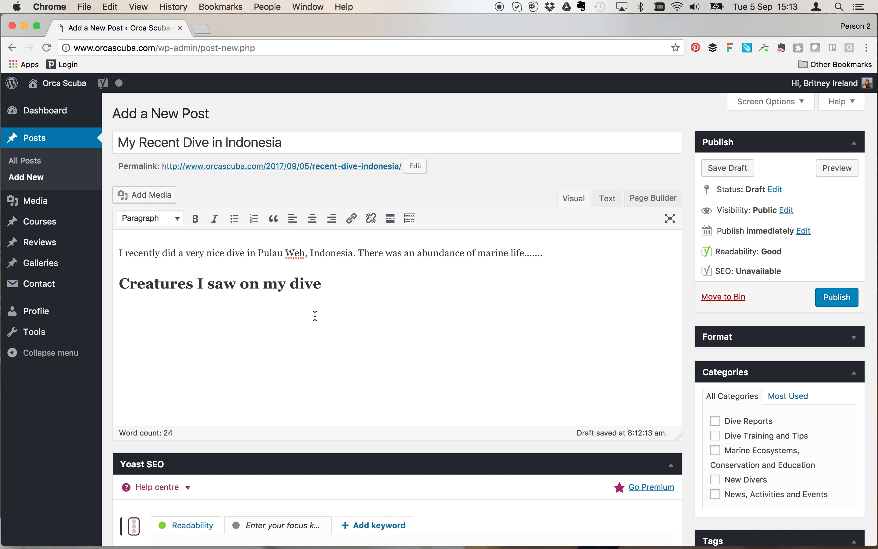
pyautogui.write('I saw seahorses and turtles.')
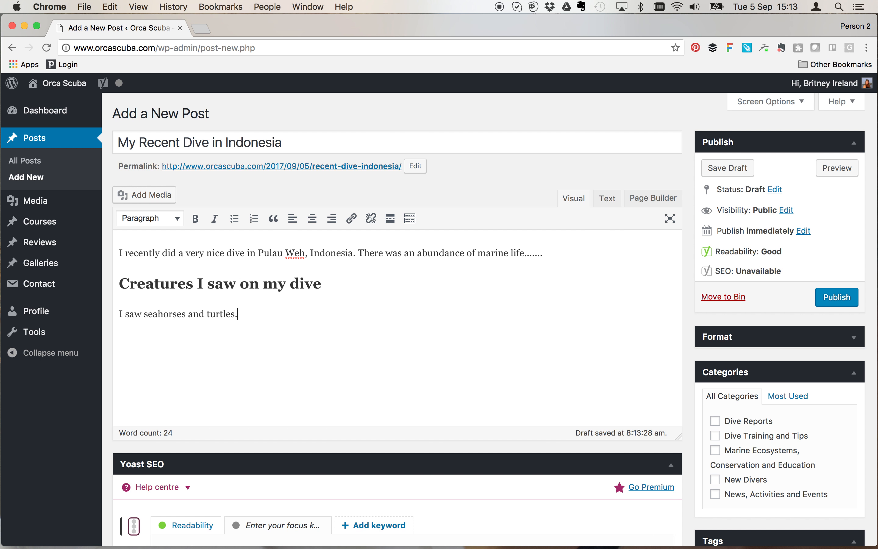
# Add the line "About the turtles I saw" below the seahorses sentence and format it as Heading 3.
pyautogui.press('Return')
pyautogui.press('Return')
pyautogui.press('BackSpace')
pyautogui.write('About the turtles I saw')
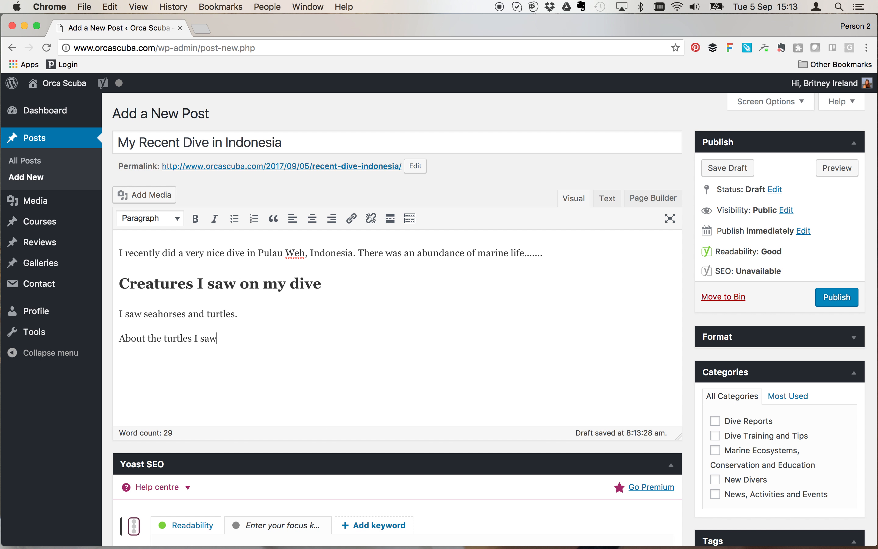
pyautogui.moveTo(224, 340); pyautogui.dragTo(115, 339)
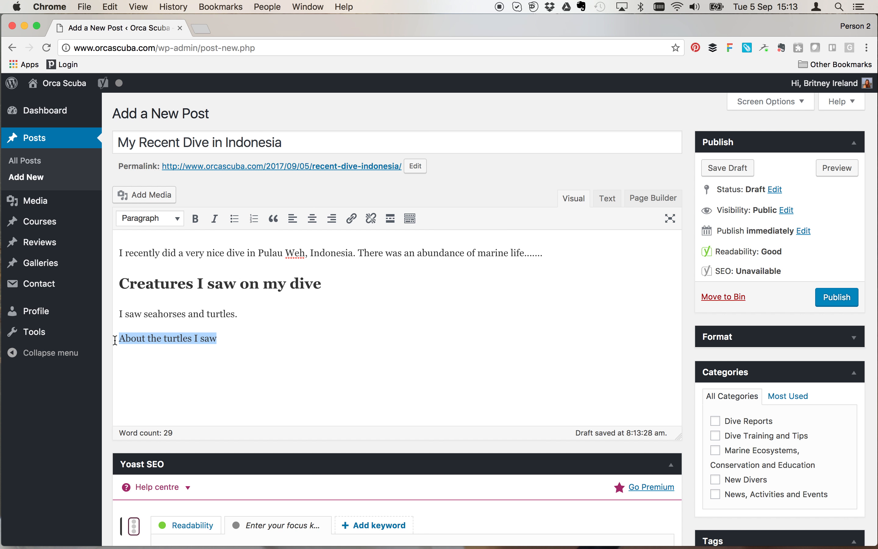
pyautogui.click(177, 222)
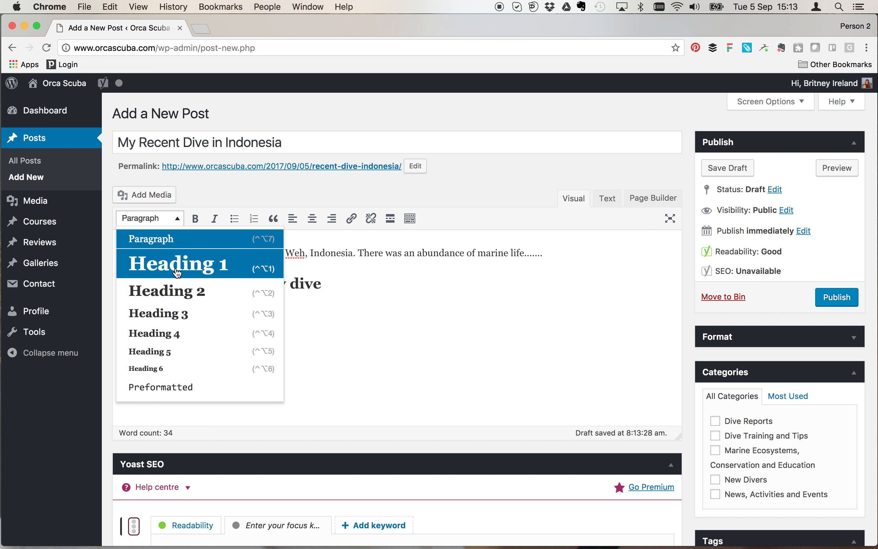
pyautogui.click(176, 312)
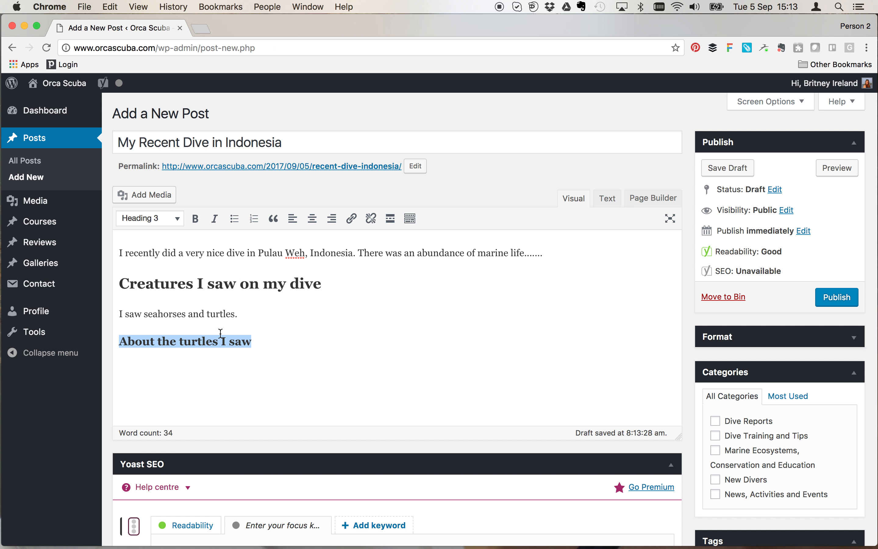
# Delete the text of the "About the turtles I saw" subheading.
pyautogui.click(257, 363)
pyautogui.press('Return')
pyautogui.moveTo(270, 340); pyautogui.dragTo(118, 339)
pyautogui.press('BackSpace')
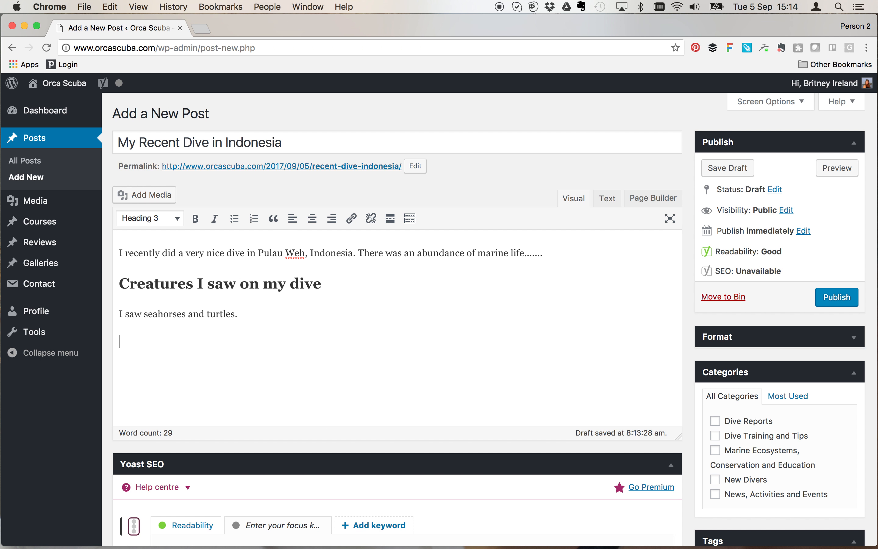
# Write "Currents when diving in Indonesia" below the seahorses sentence and format it as Heading 2.
pyautogui.write('Curre')
pyautogui.write('nts in')
pyautogui.press('BackSpace')
pyautogui.press('BackSpace')
pyautogui.write('when ')
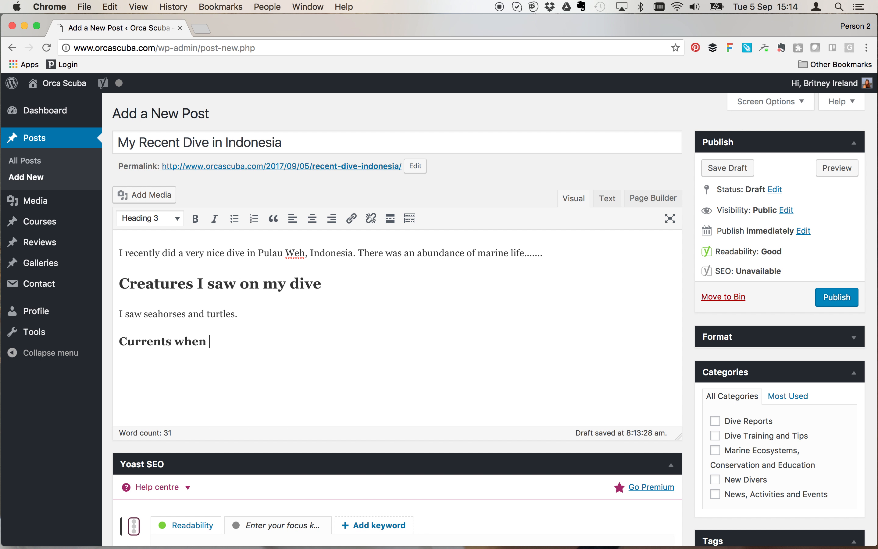
pyautogui.write('diving in Indo')
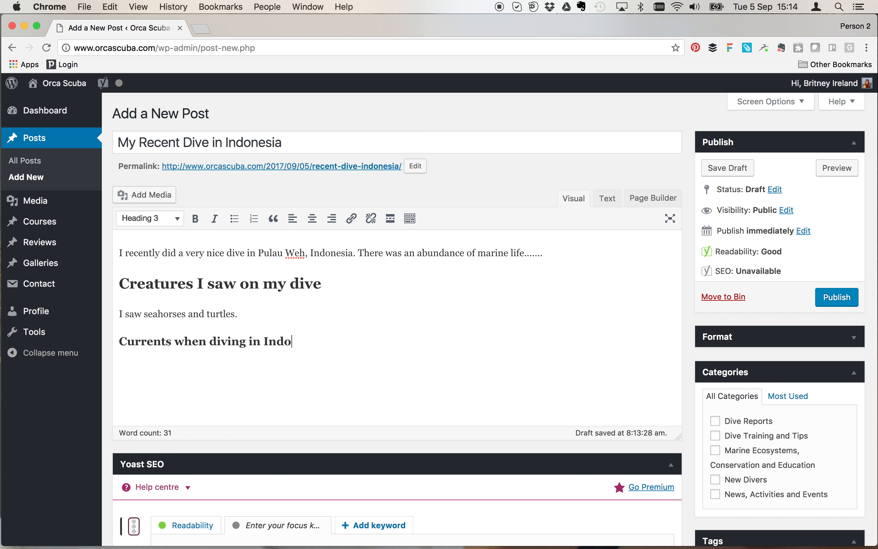
pyautogui.write('nesia')
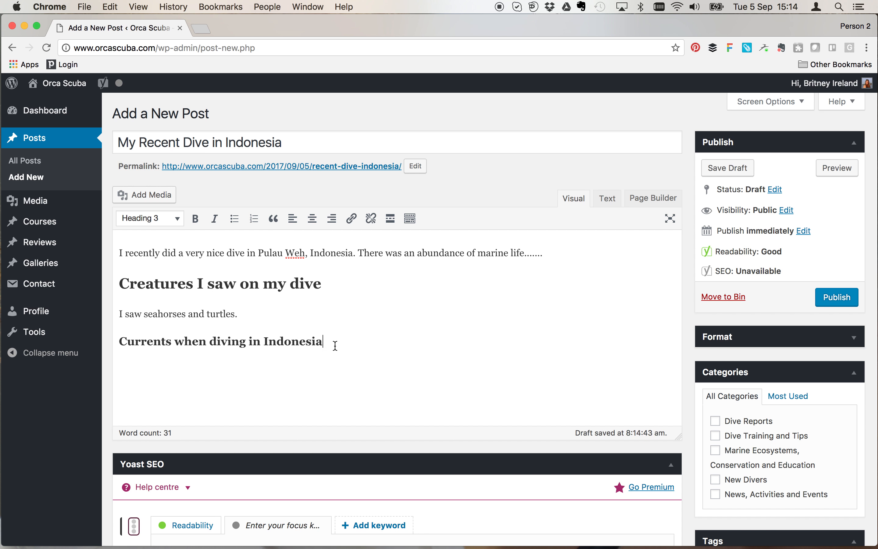
pyautogui.tripleClick(281, 343)
pyautogui.click(164, 219)
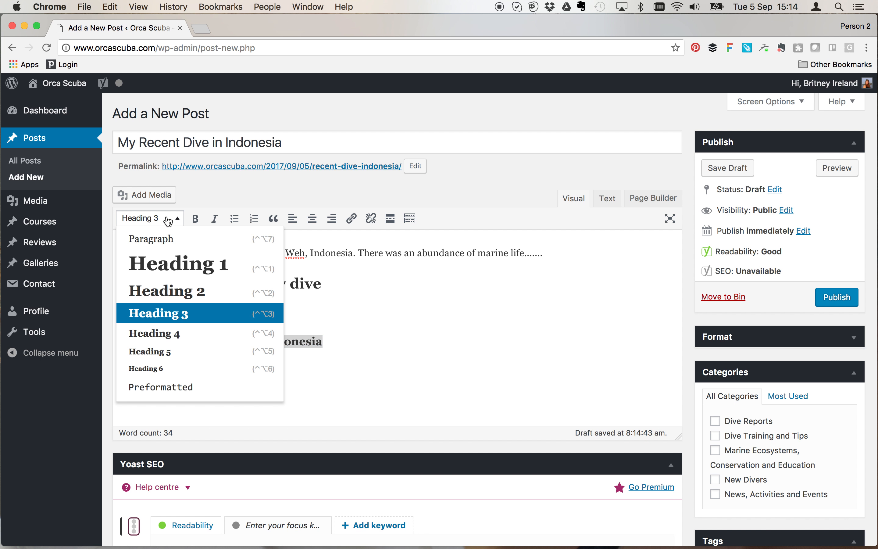
pyautogui.click(172, 292)
# Add the paragraph "Lots of current." below the currents heading.
pyautogui.click(415, 363)
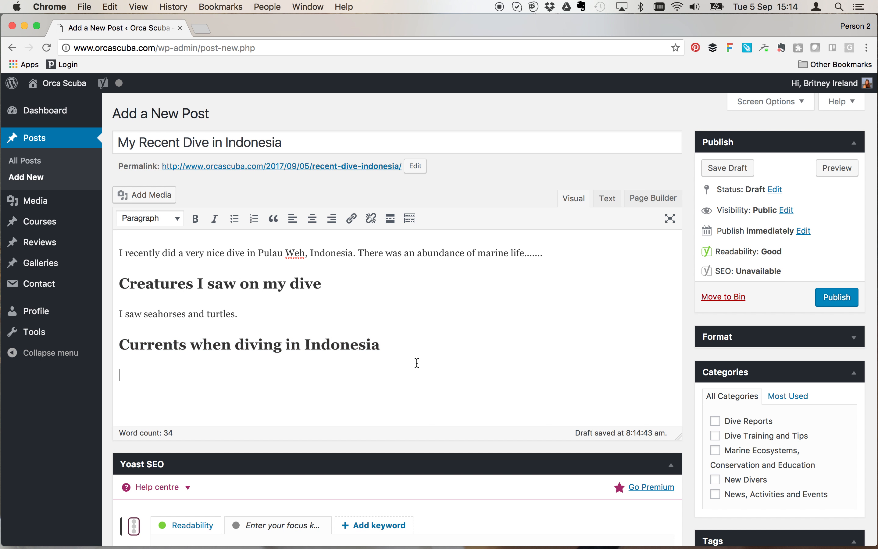
pyautogui.write('Lots of current.')
pyautogui.press('Return')
pyautogui.press('Return')
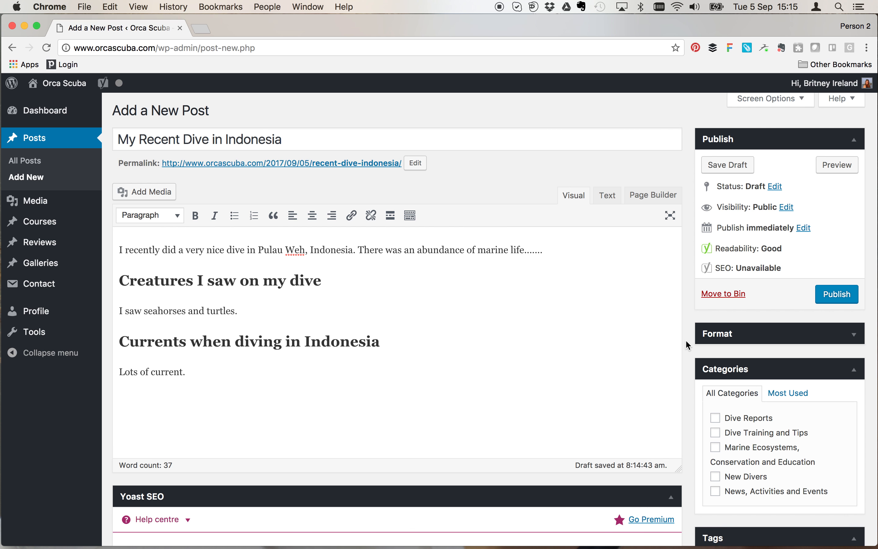
# Assign the post to the Dive Reports category.
pyautogui.scroll(-2, 685, 340)
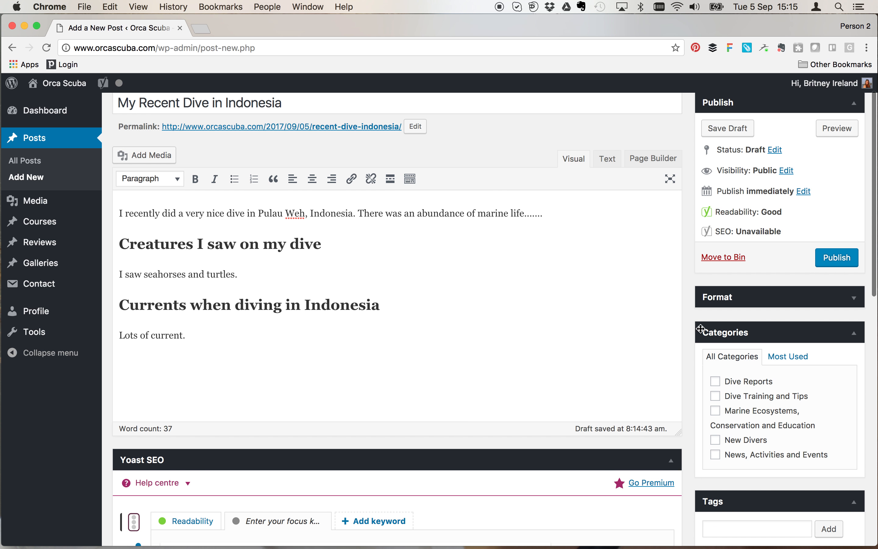
pyautogui.click(717, 383)
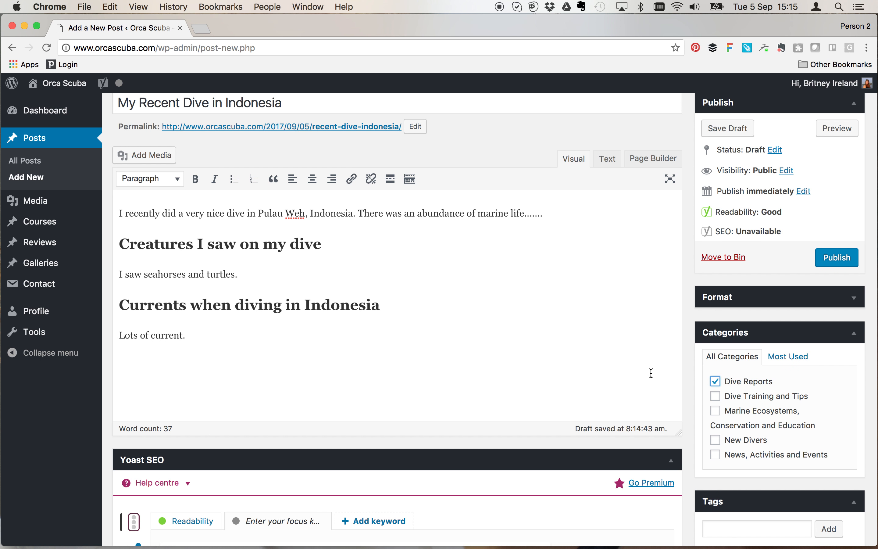
pyautogui.scroll(-10, 700, 386)
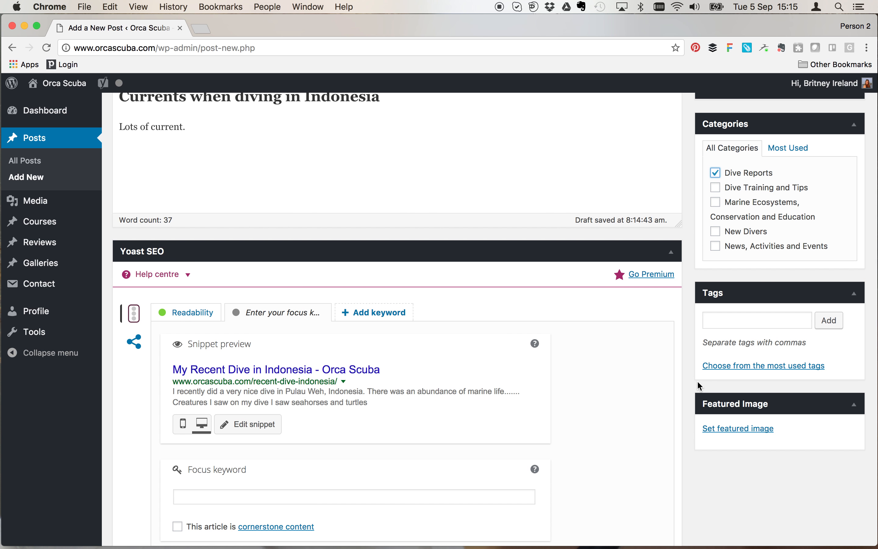
pyautogui.scroll(-1, 700, 386)
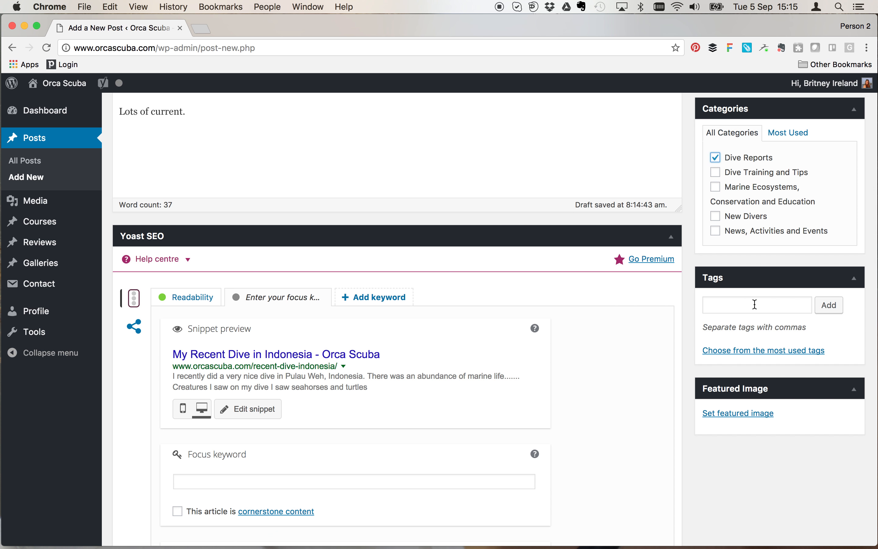
# Show the site's most used tags and look through them alongside the post's text for suitable ones.
pyautogui.click(759, 357)
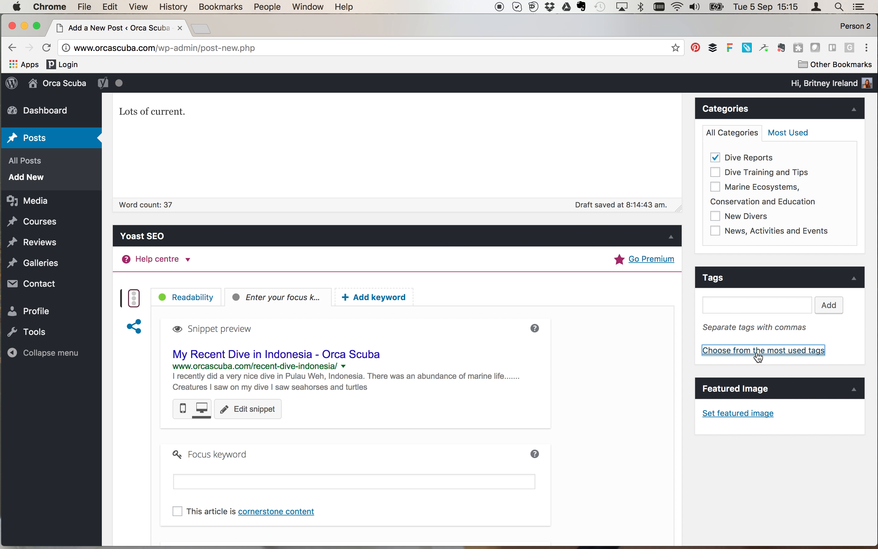
pyautogui.scroll(-10, 692, 371)
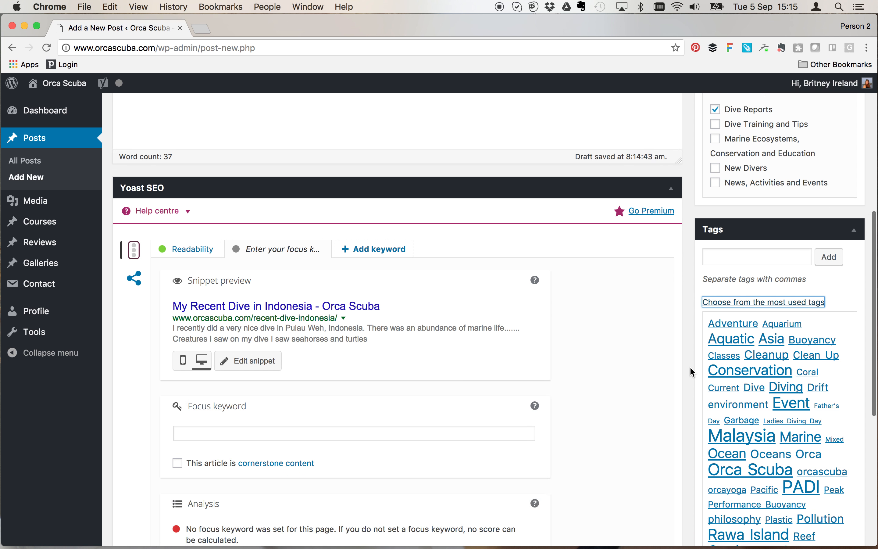
pyautogui.scroll(1, 692, 372)
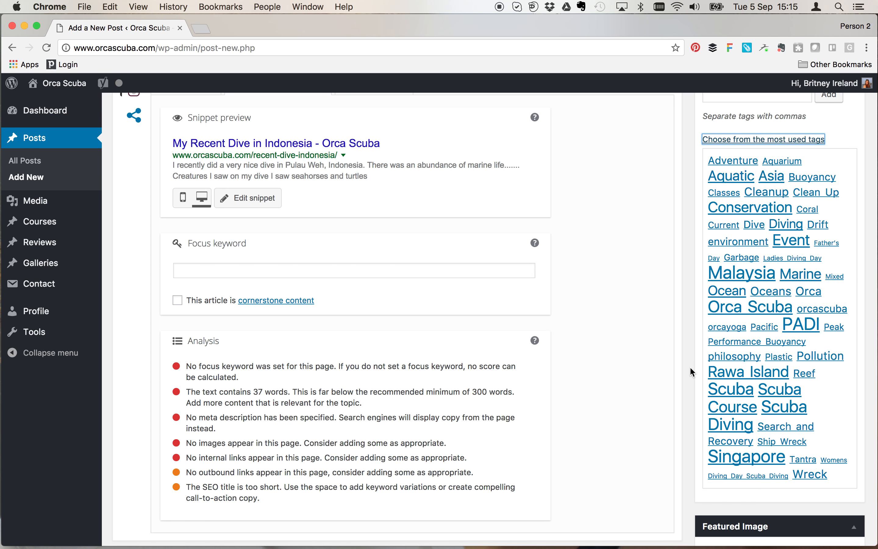
pyautogui.scroll(20, 692, 371)
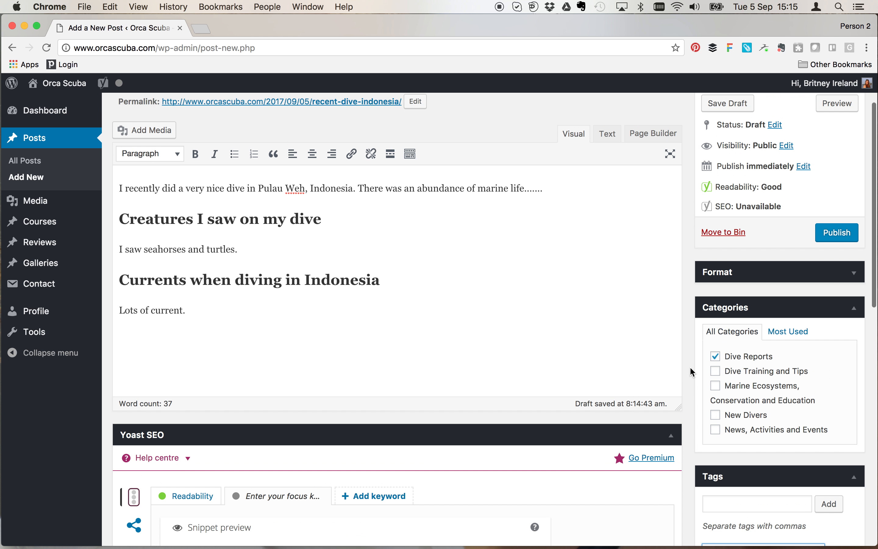
pyautogui.scroll(3, 692, 371)
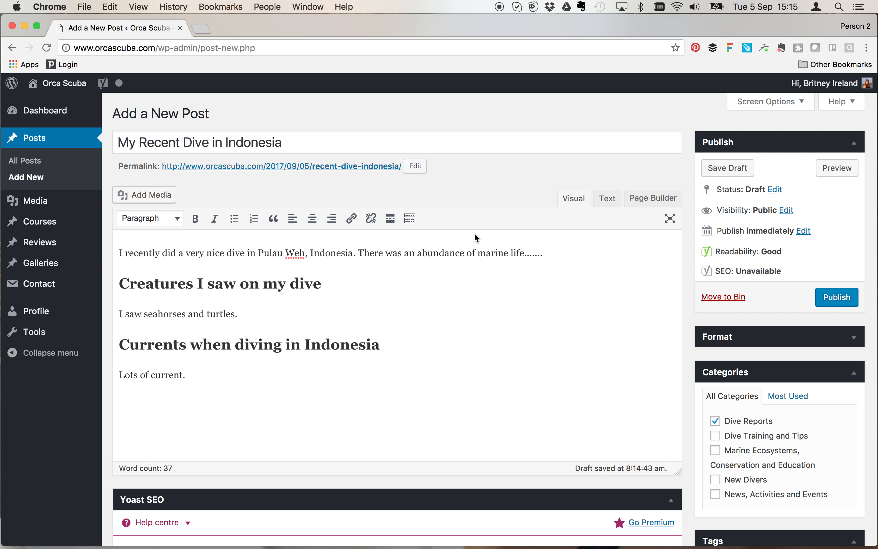
pyautogui.scroll(-6, 689, 395)
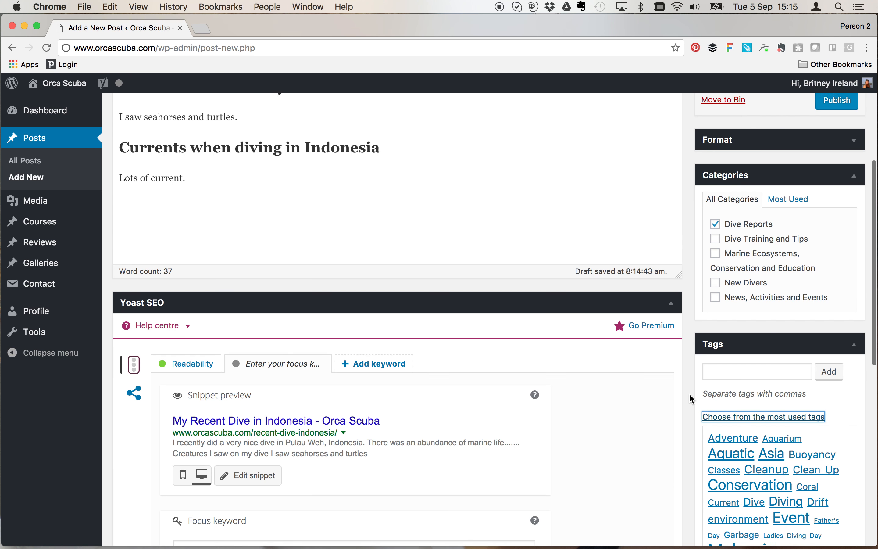
pyautogui.scroll(-4, 689, 394)
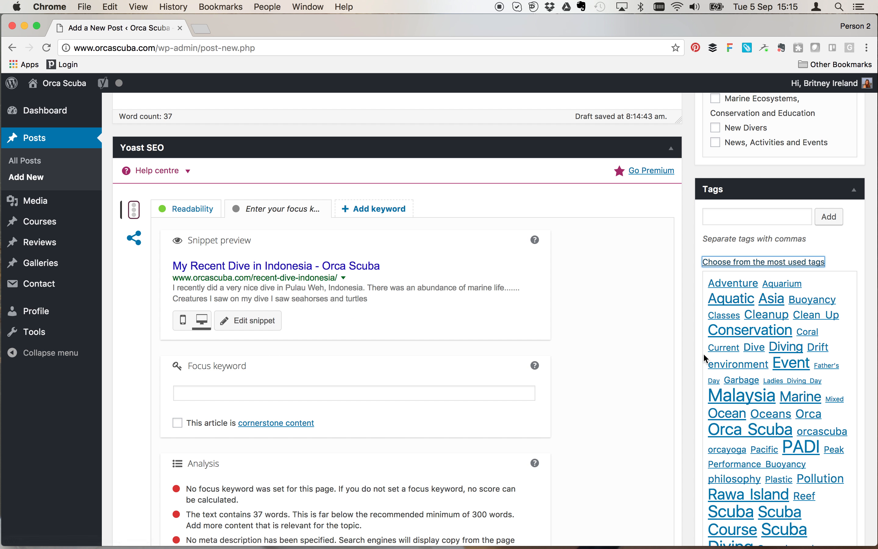
pyautogui.scroll(-1, 702, 353)
pyautogui.scroll(-2, 703, 352)
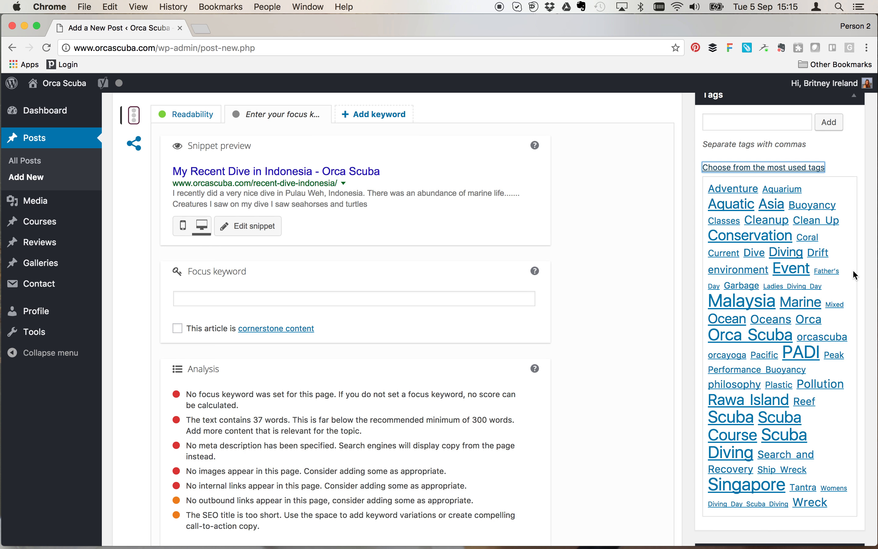
# Tag the post with the new tags "seahorses" and "indonesia", plus "Diving" from the most used tags.
pyautogui.click(740, 122)
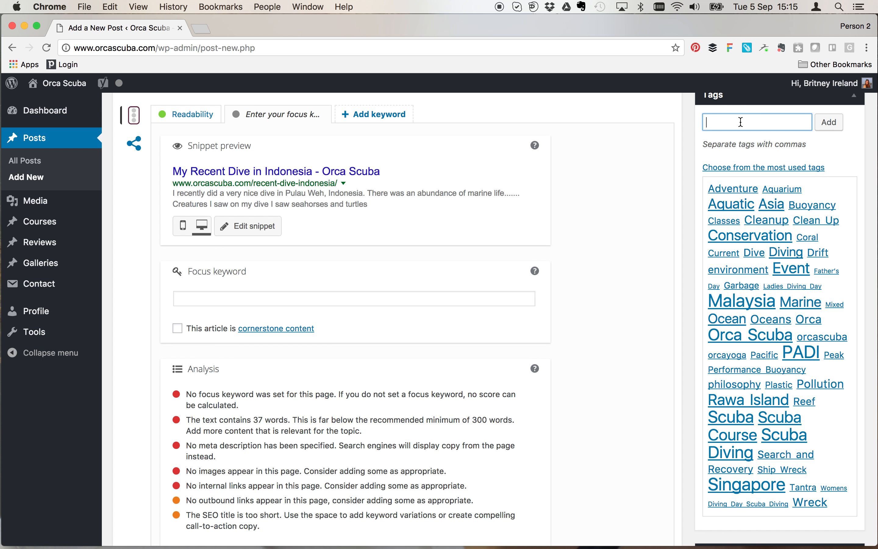
pyautogui.write('seahorses')
pyautogui.click(829, 122)
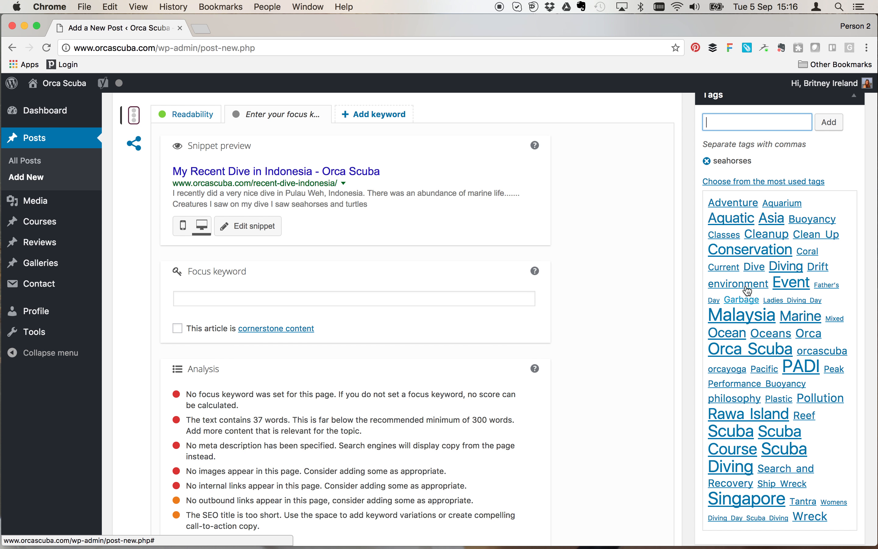
pyautogui.click(786, 270)
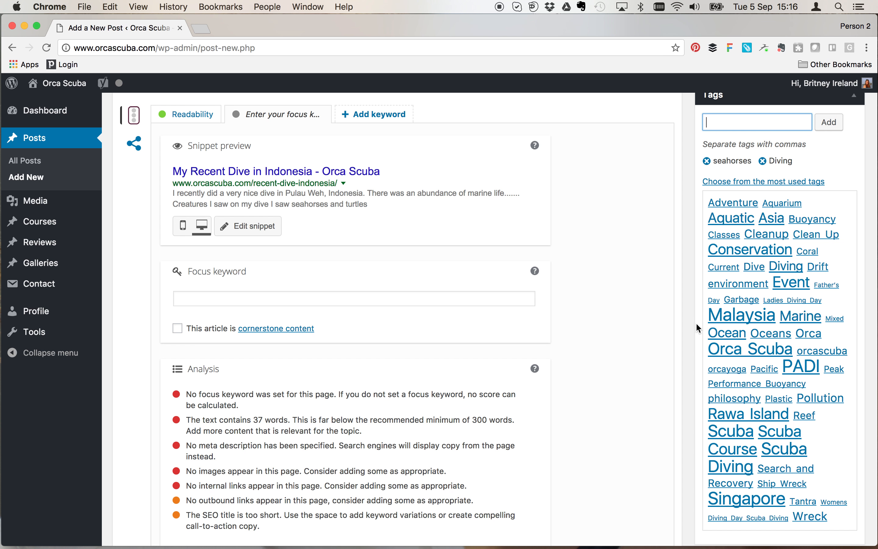
pyautogui.write('indonesia')
pyautogui.click(826, 128)
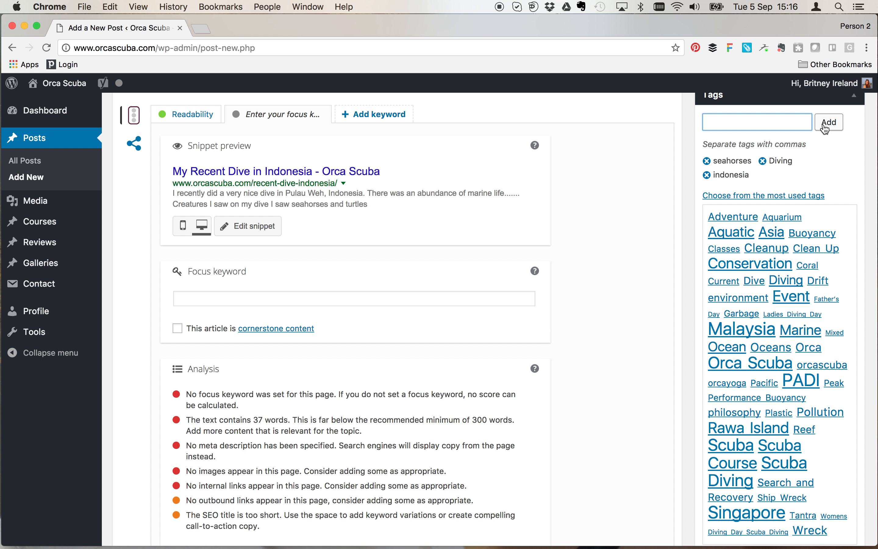
# Save the Indonesia dive post as a draft.
pyautogui.scroll(-3, 658, 225)
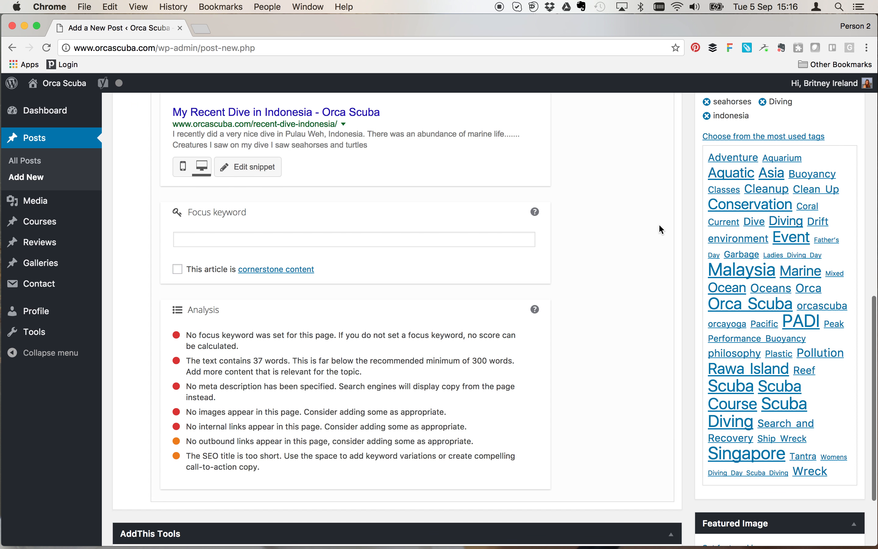
pyautogui.scroll(-3, 658, 223)
pyautogui.scroll(15, 659, 223)
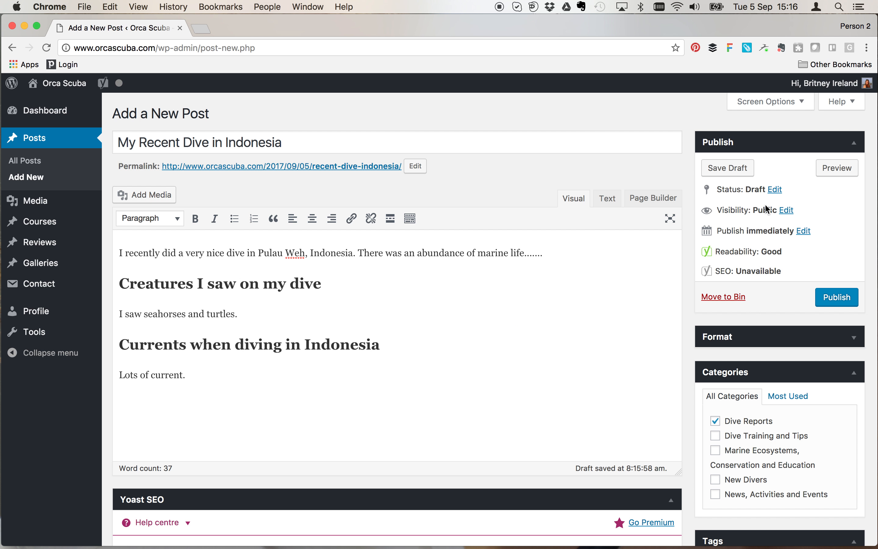
pyautogui.click(732, 170)
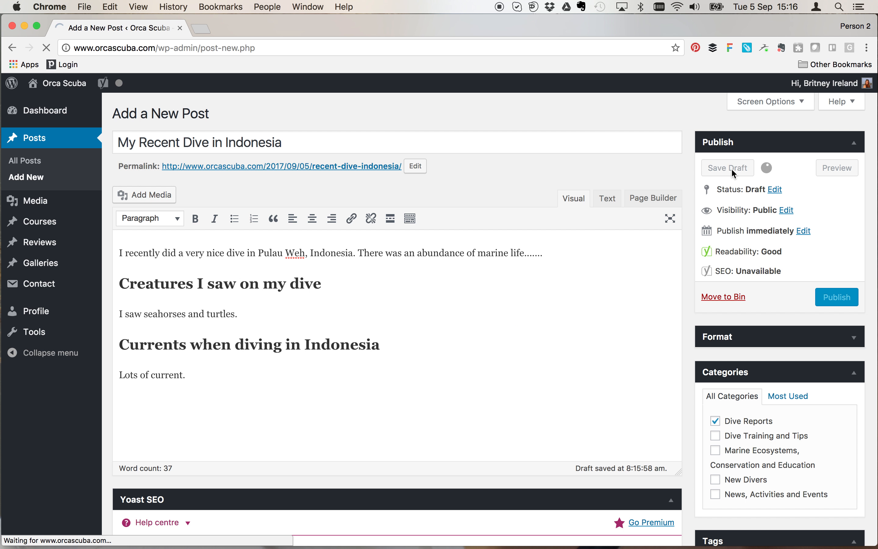